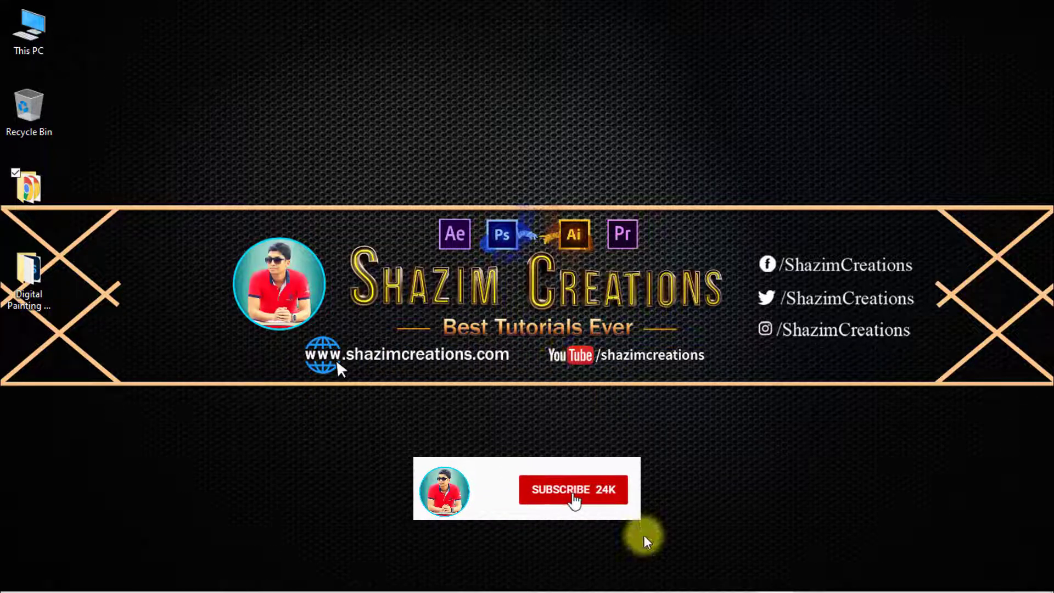
Start Adobe Photoshop 2021 from the Windows taskbar
{"action": "mouse_move", "coordinate": [649, 577]}
{"action": "left_click", "coordinate": [734, 578]}
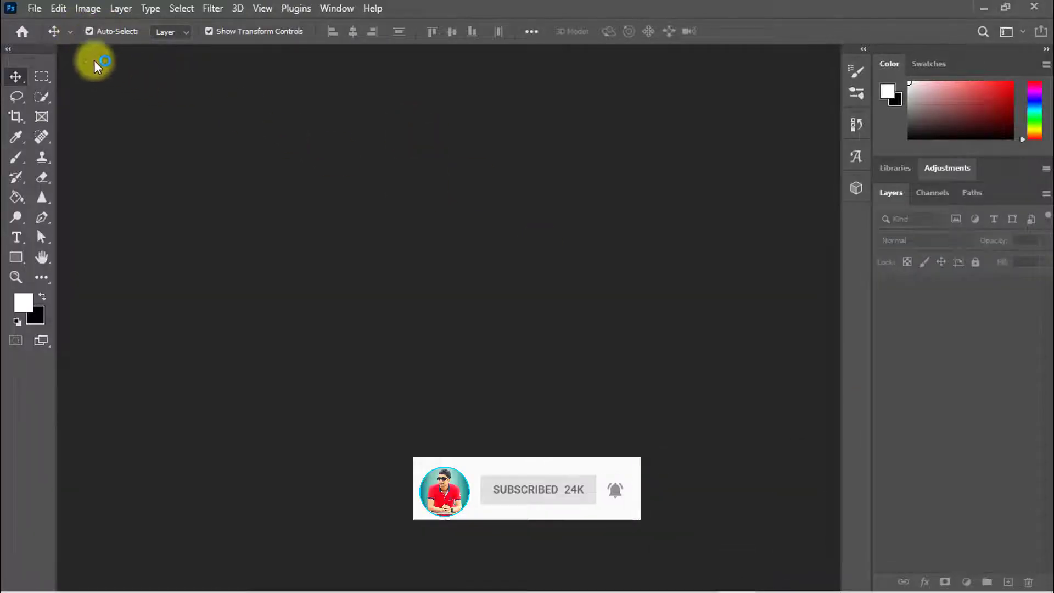
Open iris_ix_by_riot23_d9jzec6.jpg and jenny_xx_by_riot23_d9u3jt3.jpg from the Digital Painting folder on the Desktop
{"action": "left_click", "coordinate": [34, 8]}
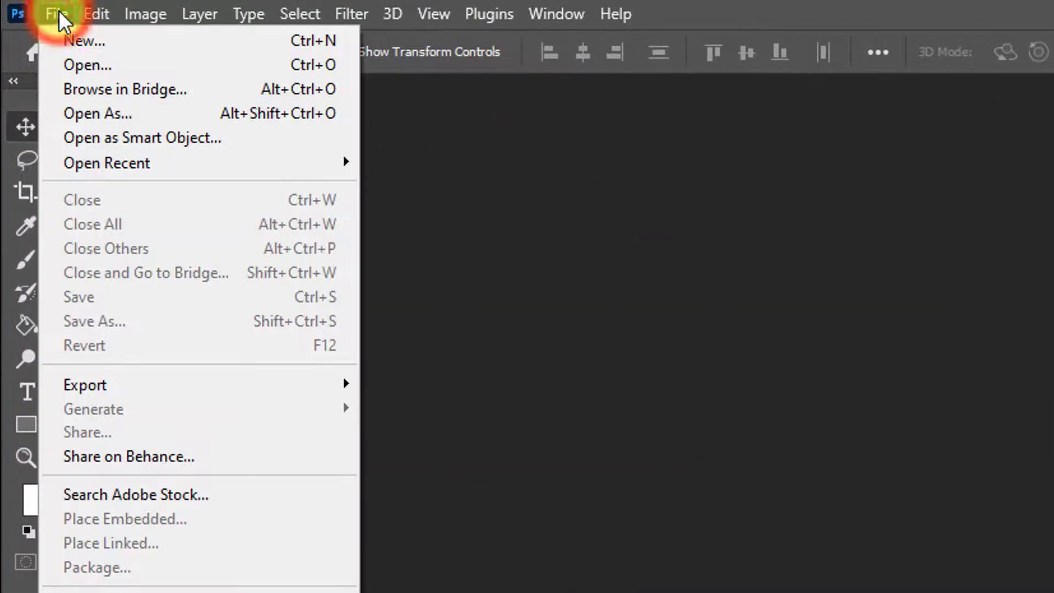
{"action": "left_click", "coordinate": [103, 63]}
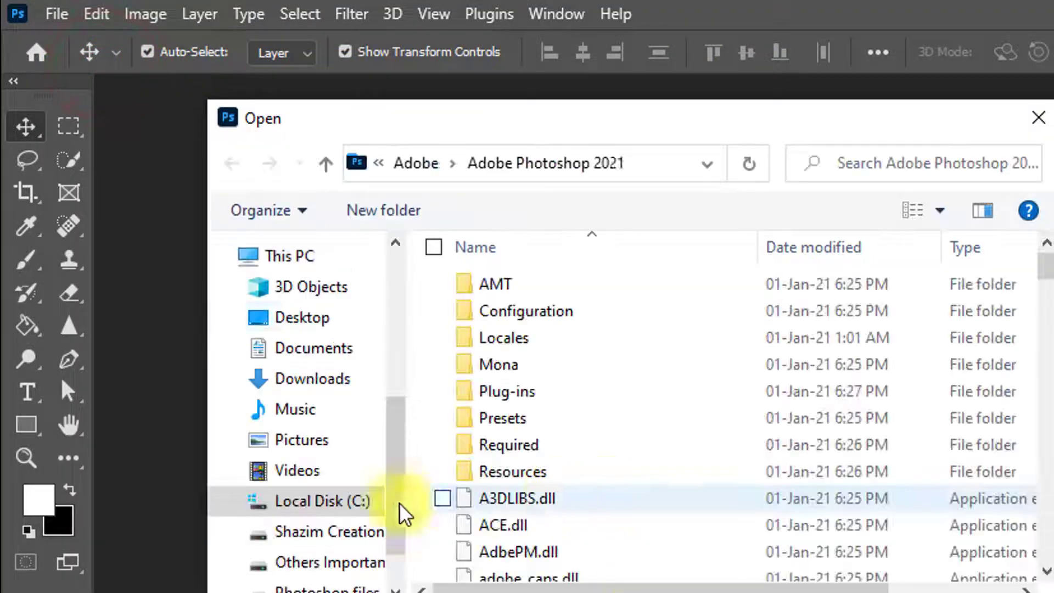
{"action": "left_click", "coordinate": [332, 317]}
{"action": "double_click", "coordinate": [645, 346]}
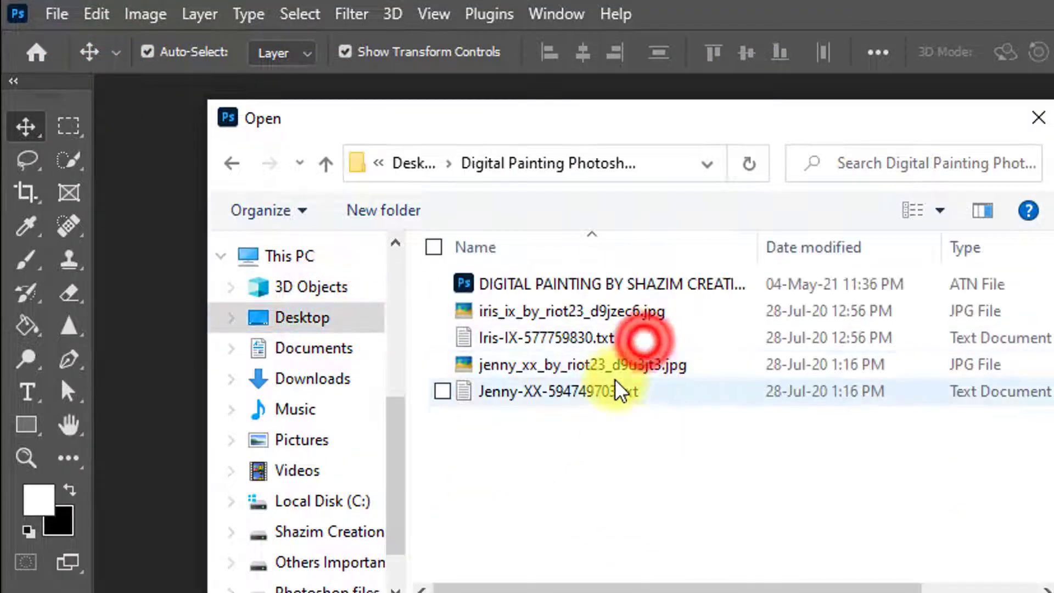
{"action": "left_click", "coordinate": [913, 211]}
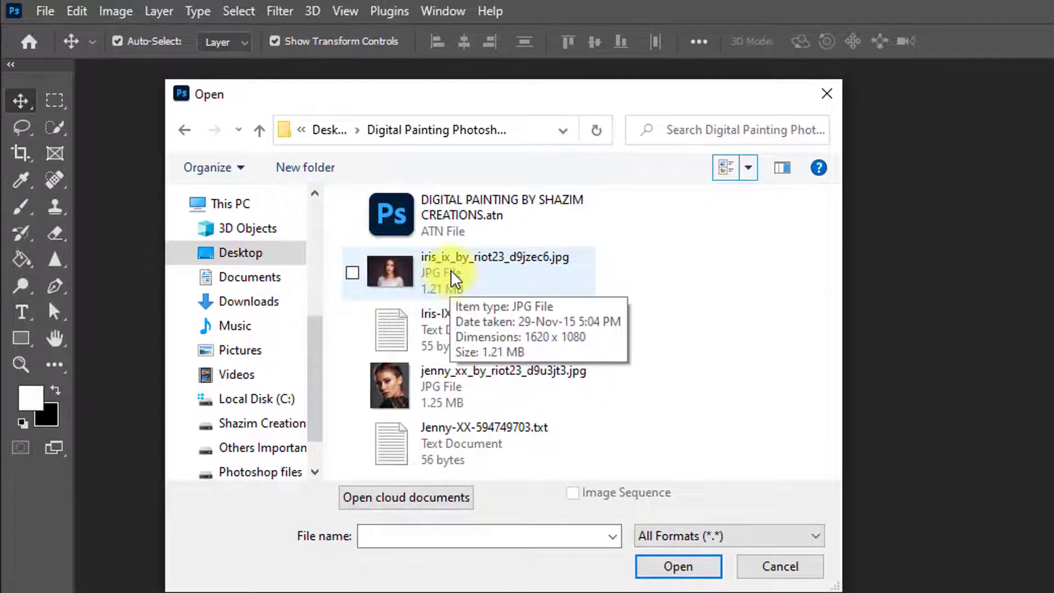
{"action": "left_click", "coordinate": [431, 277]}
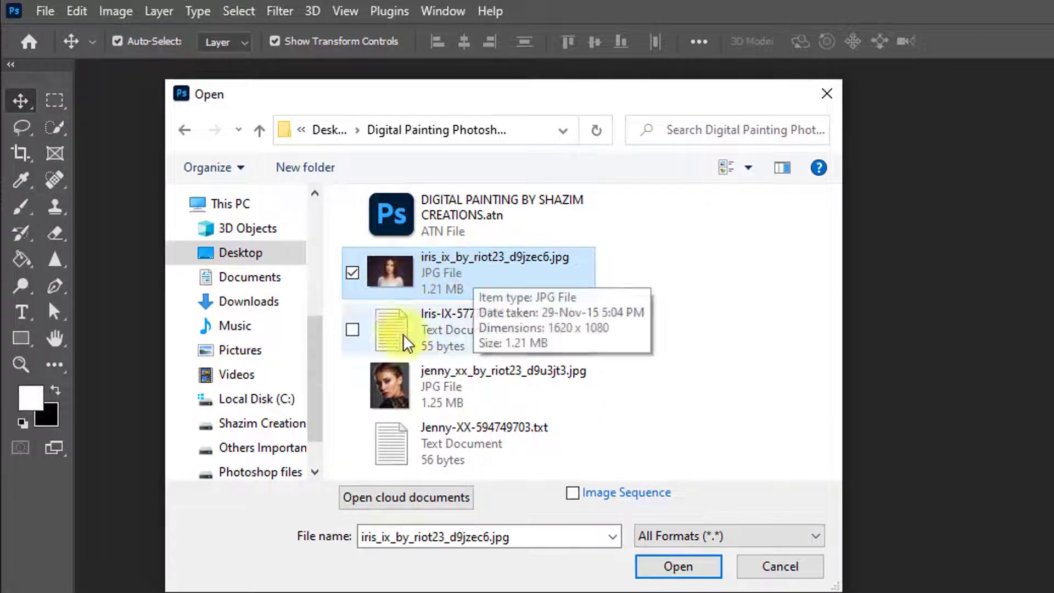
{"action": "left_click", "coordinate": [429, 380], "text": "ctrl"}
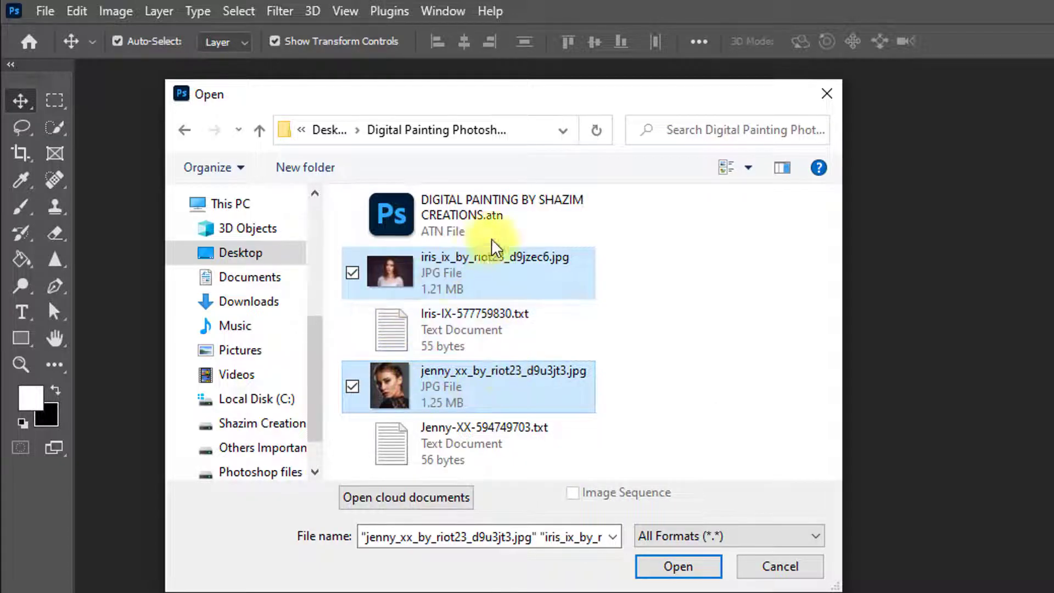
{"action": "left_click", "coordinate": [659, 566]}
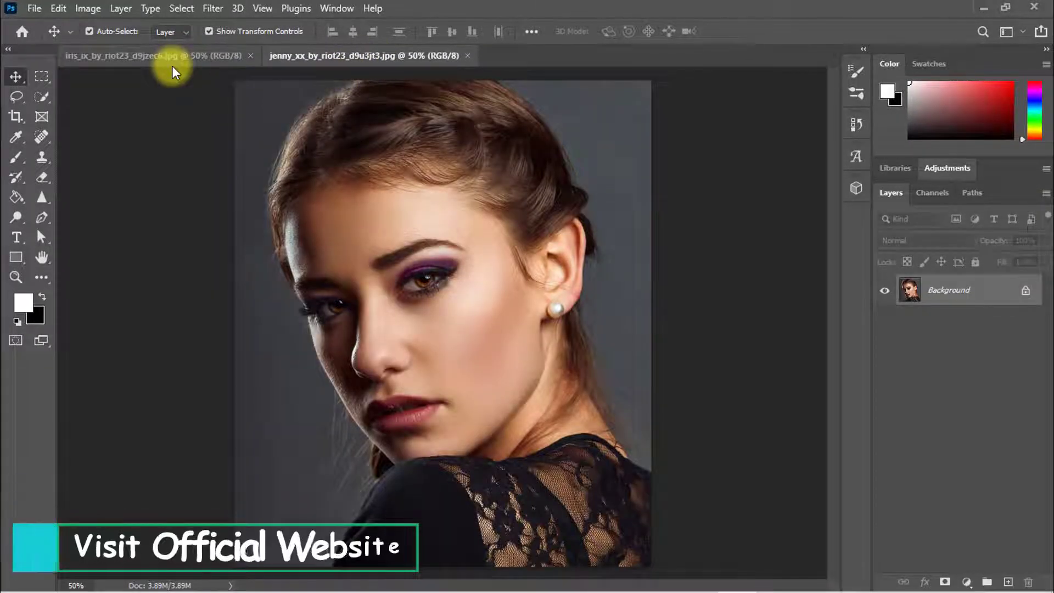
Show the Actions panel from the Window menu
{"action": "left_click", "coordinate": [330, 9]}
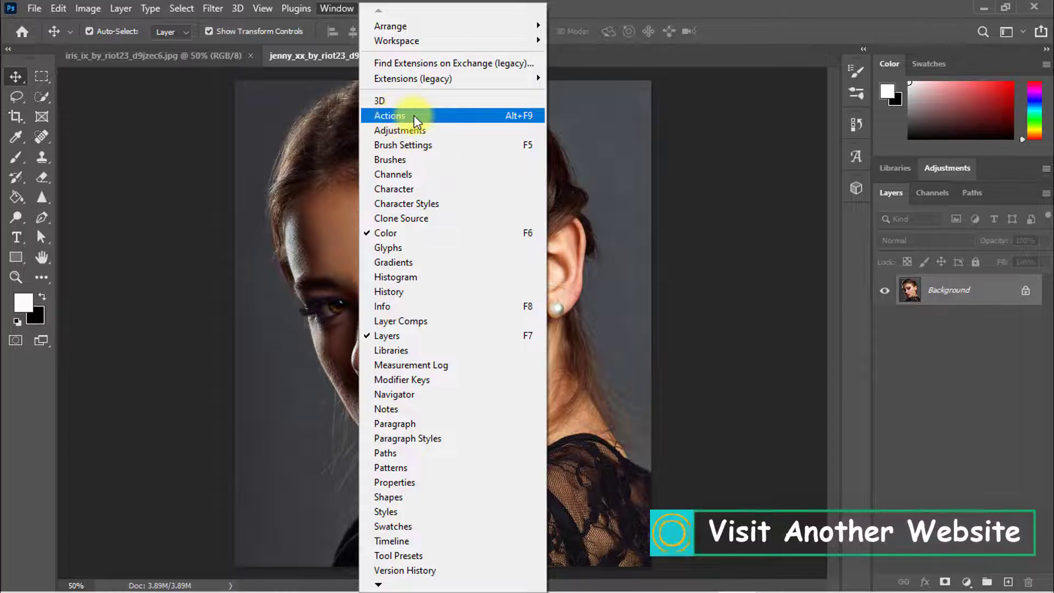
{"action": "left_click", "coordinate": [336, 8]}
{"action": "left_click", "coordinate": [336, 8]}
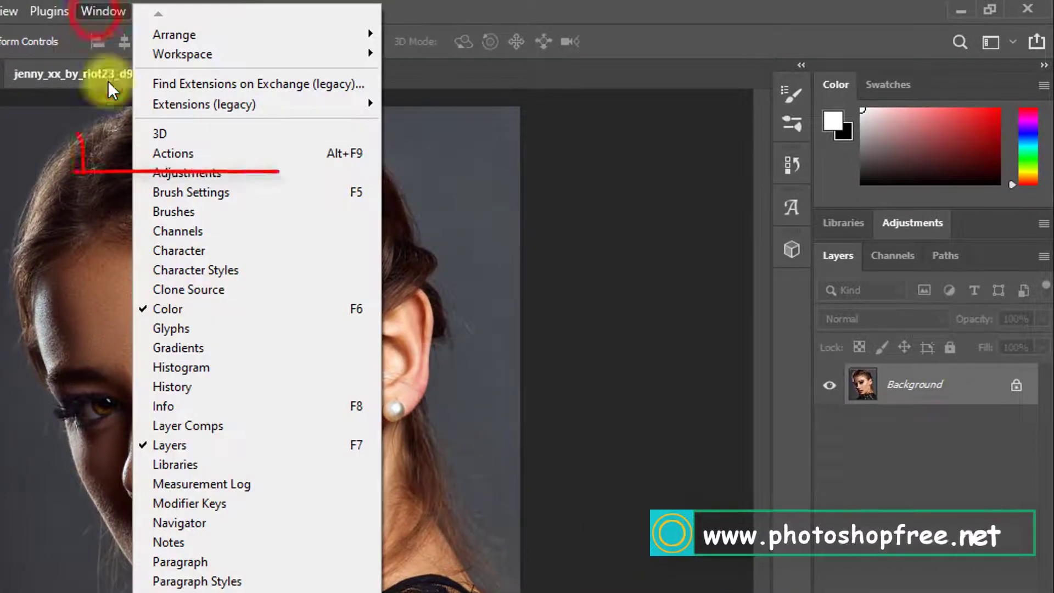
{"action": "left_click", "coordinate": [282, 150]}
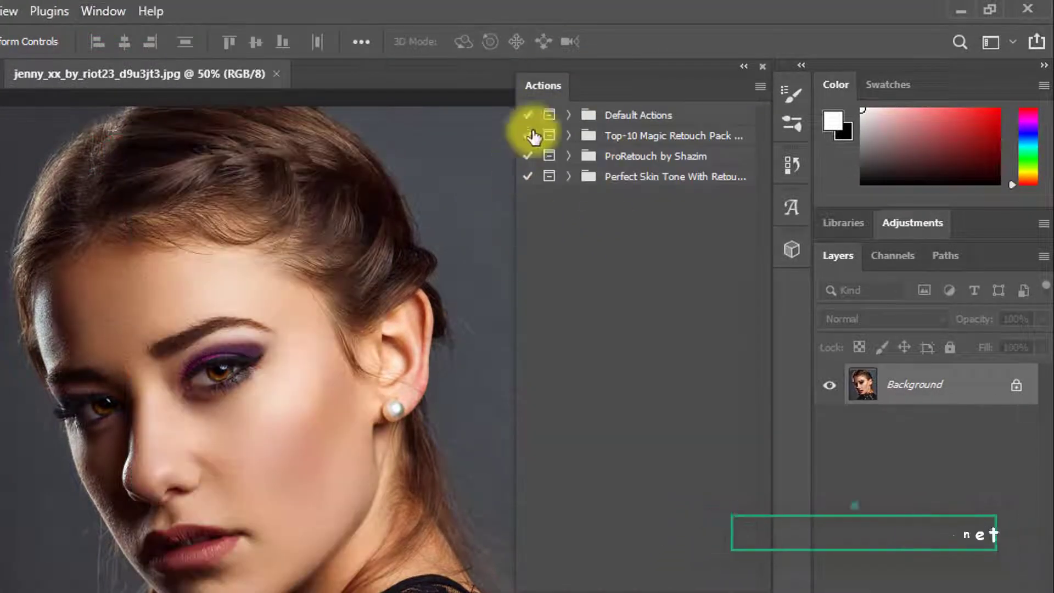
Load the DIGITAL PAINTING BY SHAZIM CREATIONS.atn action set from the Digital Painting folder
{"action": "left_click", "coordinate": [760, 86]}
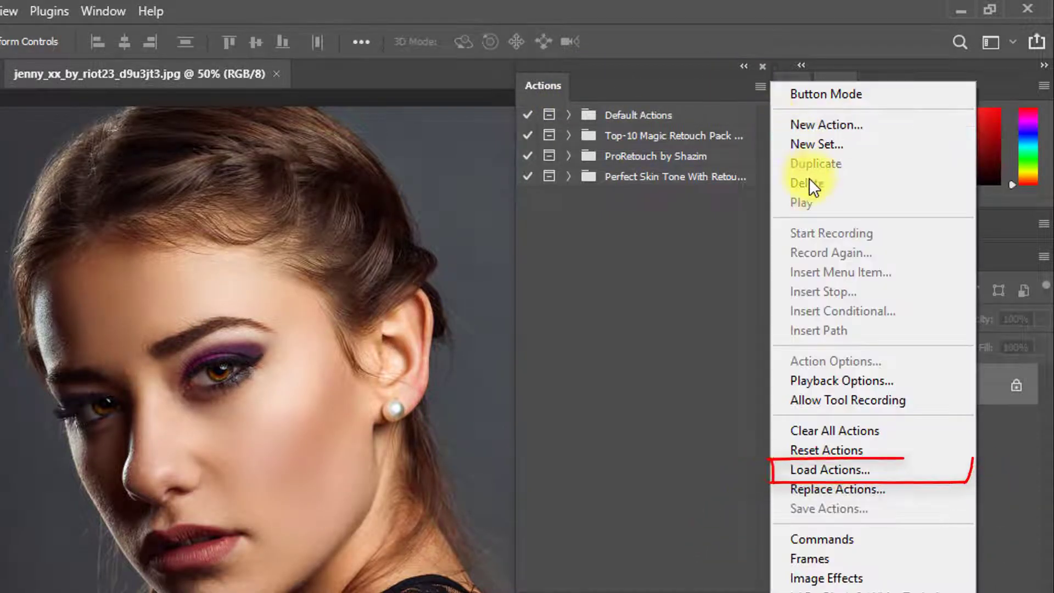
{"action": "left_click", "coordinate": [824, 470]}
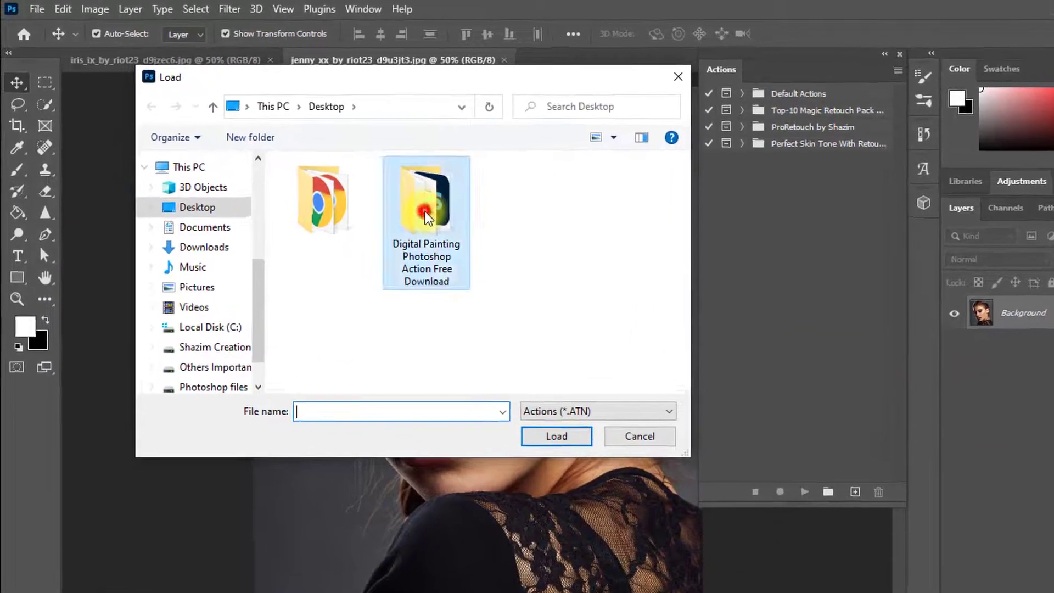
{"action": "double_click", "coordinate": [393, 193]}
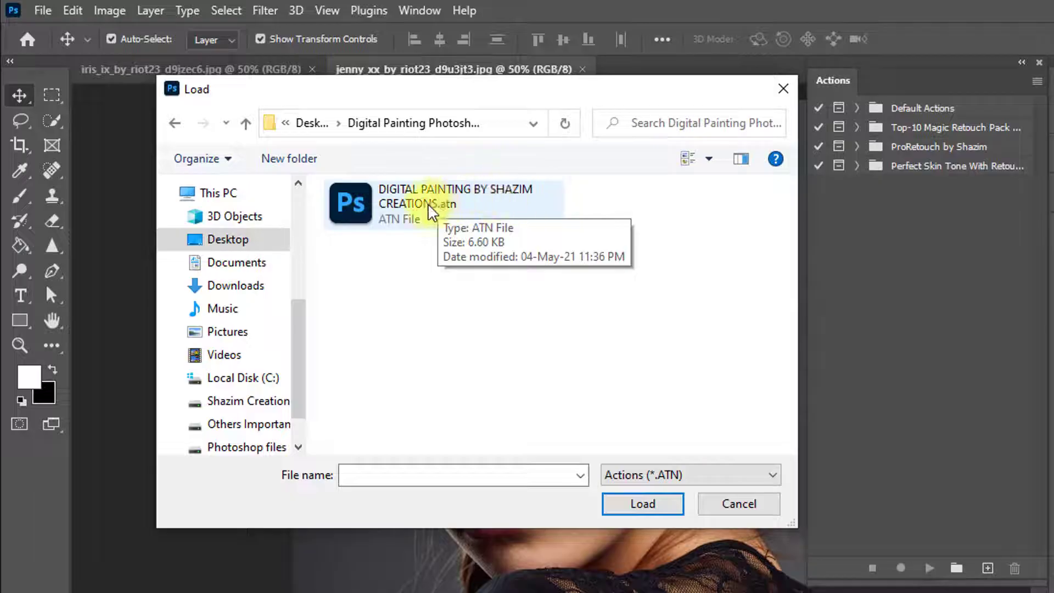
{"action": "left_click", "coordinate": [420, 208]}
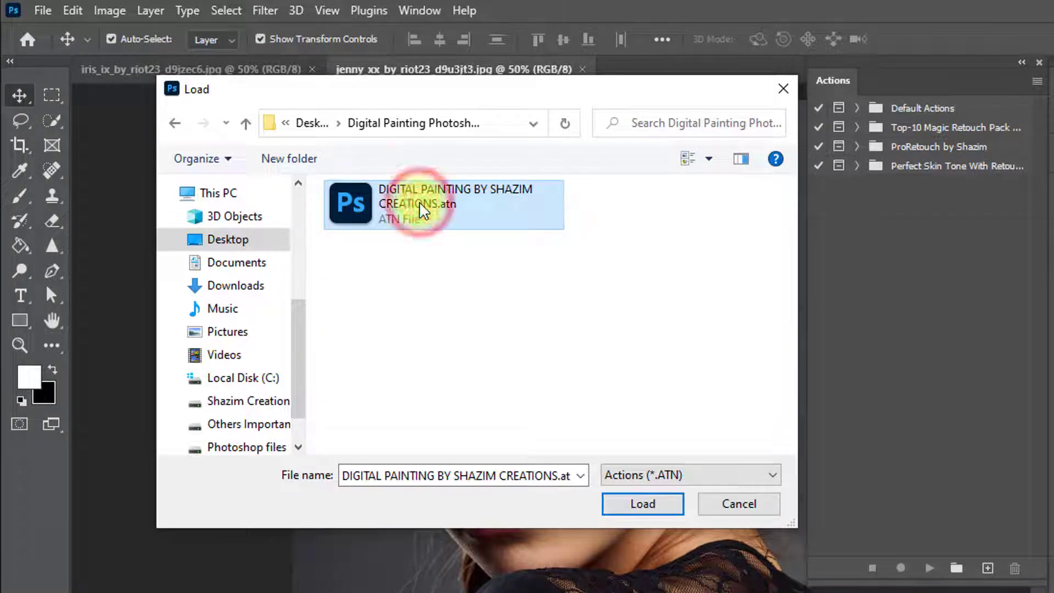
{"action": "left_click", "coordinate": [643, 504]}
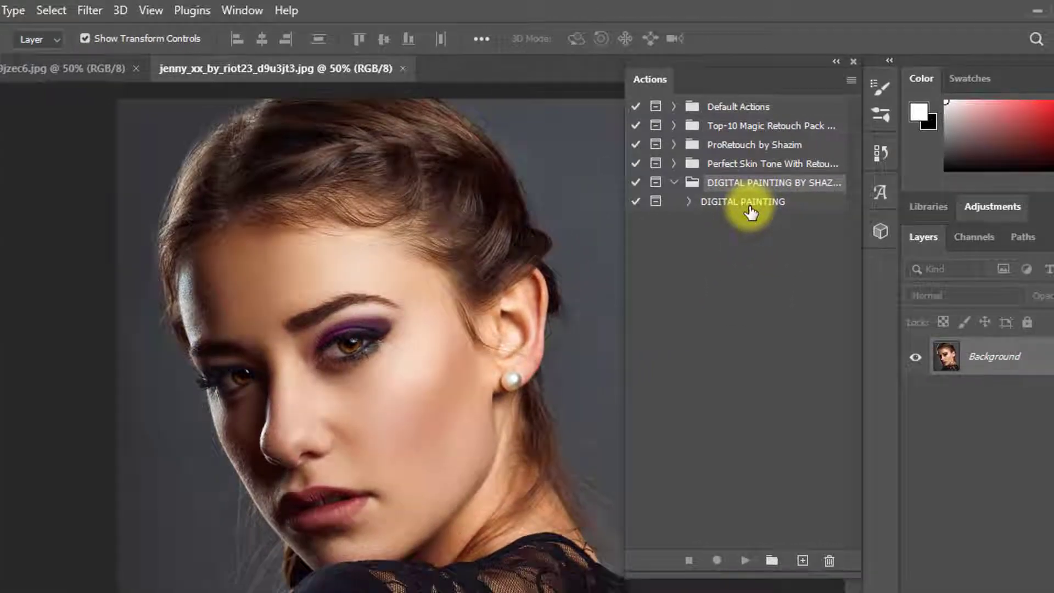
Play the DIGITAL PAINTING action on the jenny portrait and continue past its message
{"action": "left_click", "coordinate": [750, 203]}
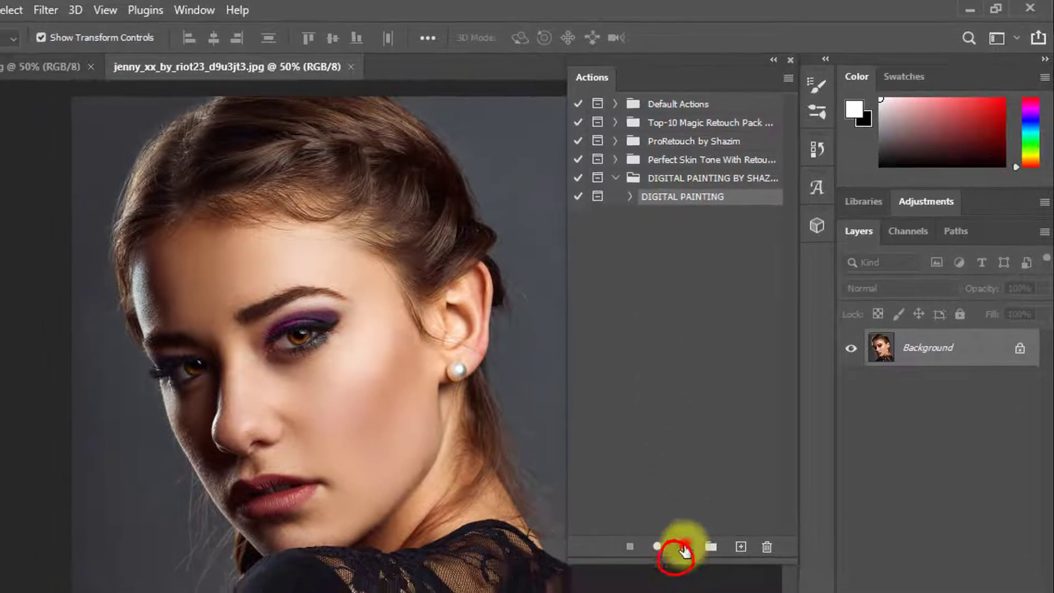
{"action": "left_click", "coordinate": [684, 548]}
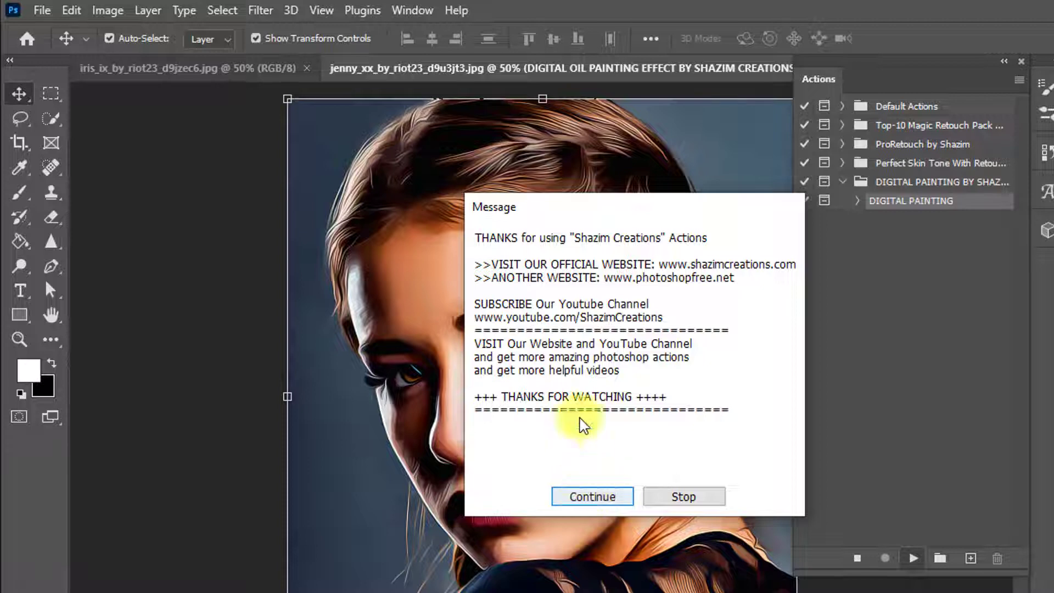
{"action": "left_click_drag", "start_coordinate": [564, 205], "coordinate": [786, 235]}
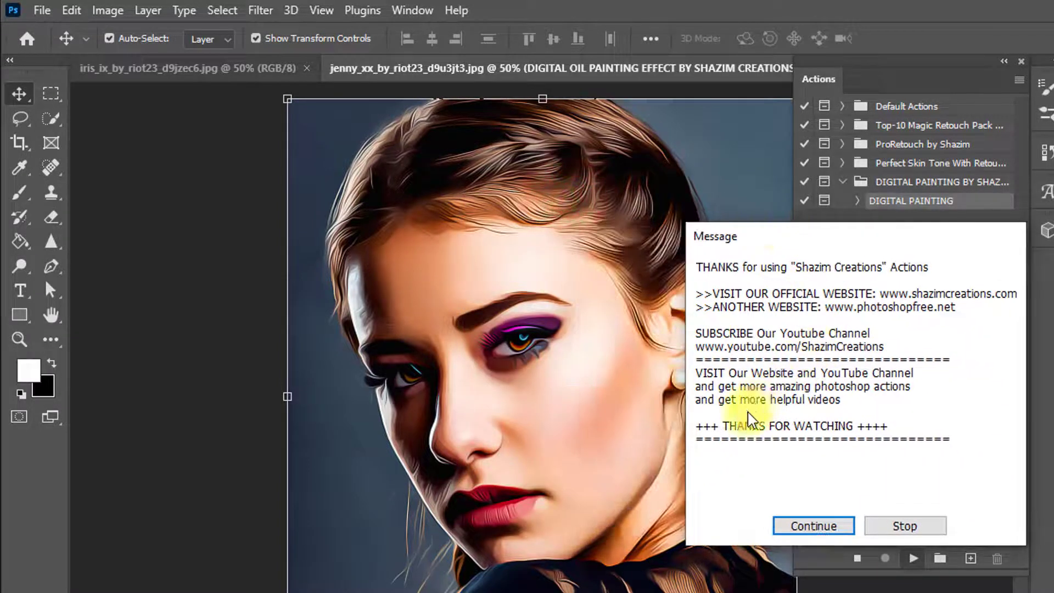
{"action": "left_click", "coordinate": [818, 526]}
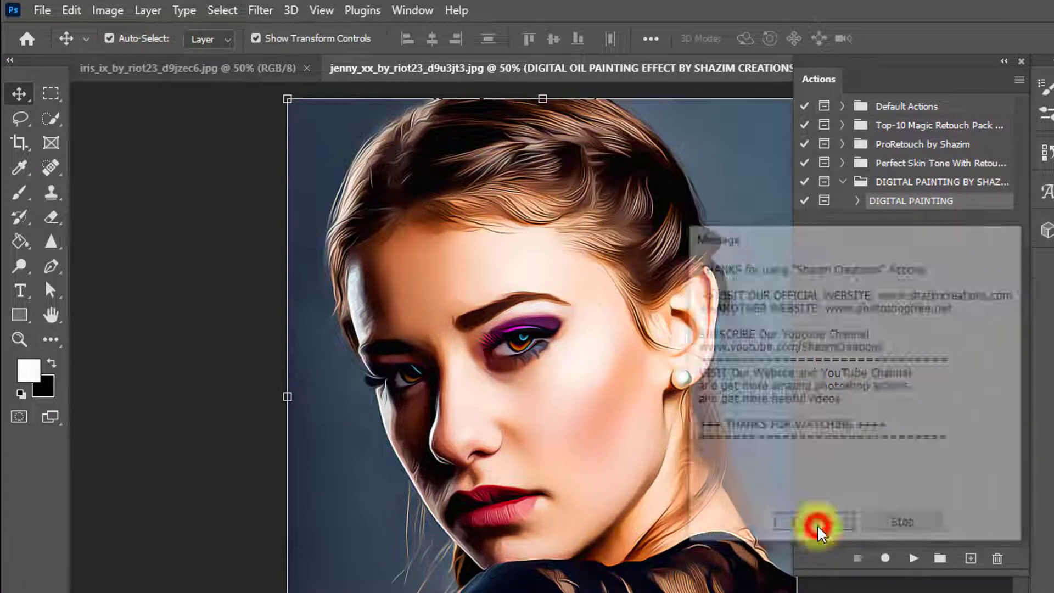
Fit the portrait in view and toggle the DIGITAL OIL group's visibility to compare with the original
{"action": "left_click_drag", "start_coordinate": [496, 228], "coordinate": [565, 207]}
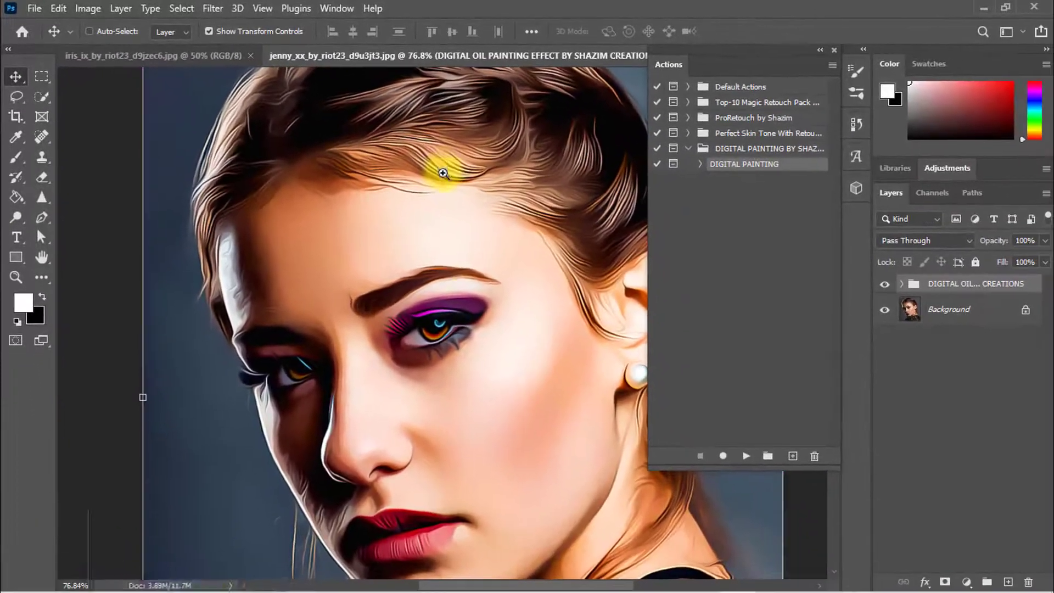
{"action": "left_click_drag", "start_coordinate": [554, 553], "coordinate": [510, 494]}
{"action": "left_click_drag", "start_coordinate": [417, 402], "coordinate": [353, 337]}
{"action": "left_click_drag", "start_coordinate": [373, 213], "coordinate": [359, 200]}
{"action": "left_click", "coordinate": [434, 149]}
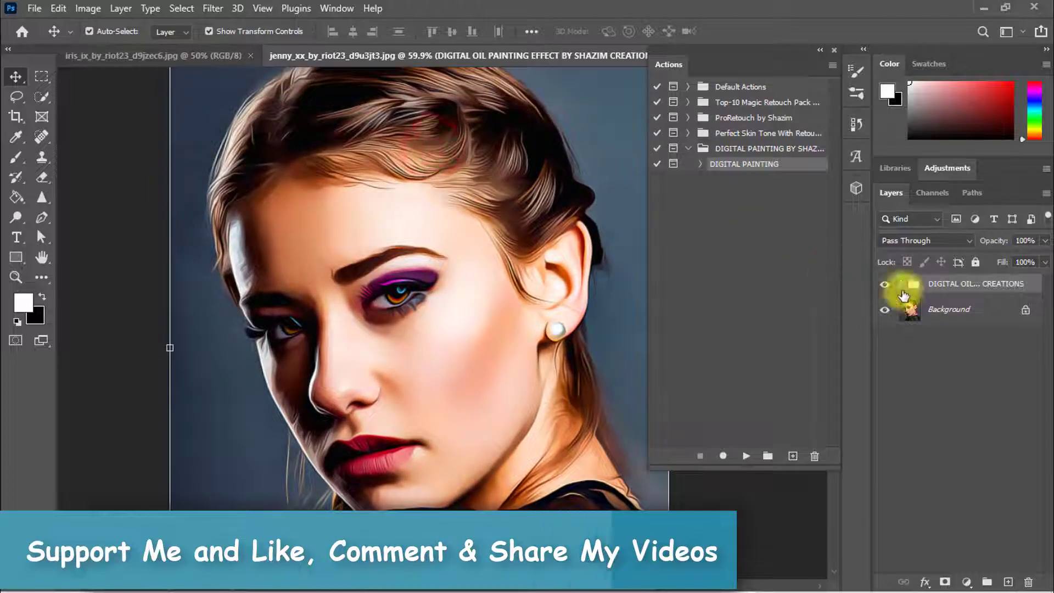
{"action": "left_click", "coordinate": [884, 284]}
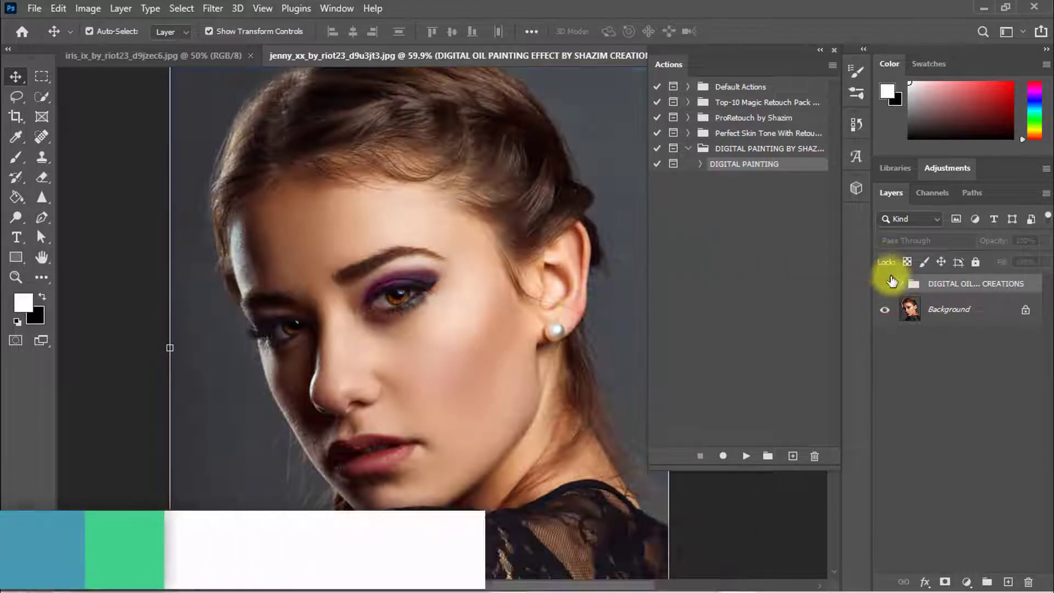
{"action": "left_click", "coordinate": [884, 283]}
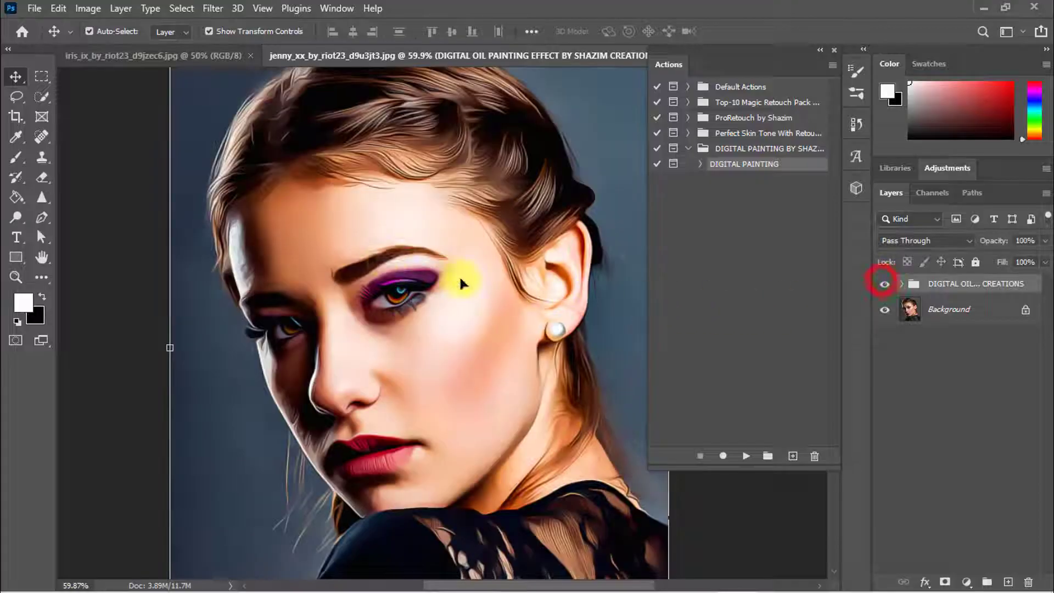
Zoom to about 88% and inspect the painted hair, nose, lips and cheek up close
{"action": "key", "text": "ctrl+space"}
{"action": "left_click_drag", "start_coordinate": [378, 240], "coordinate": [440, 237]}
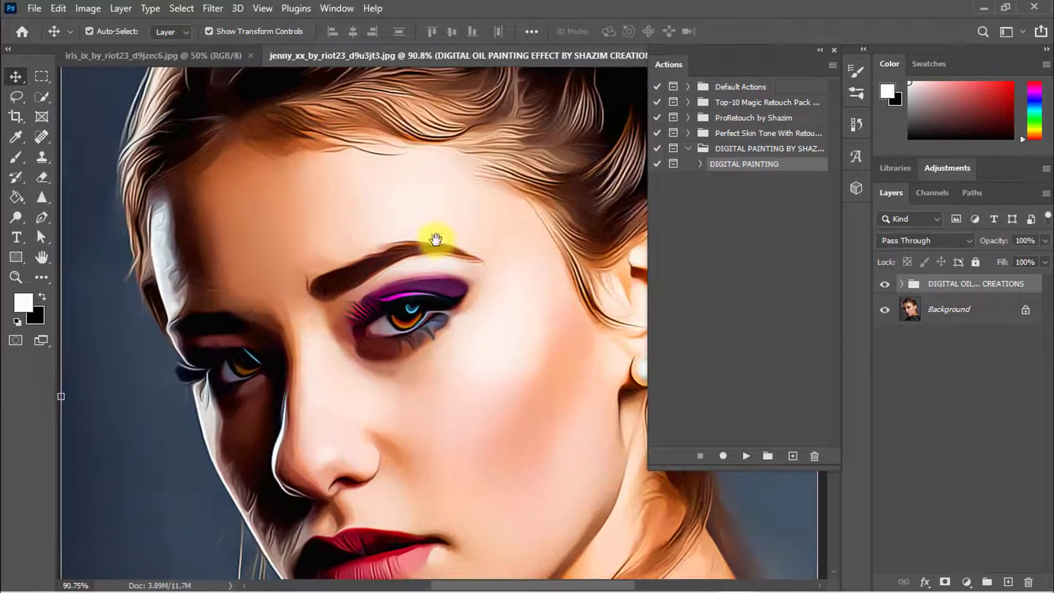
{"action": "left_click_drag", "start_coordinate": [405, 381], "coordinate": [411, 306]}
{"action": "left_click_drag", "start_coordinate": [344, 270], "coordinate": [311, 410]}
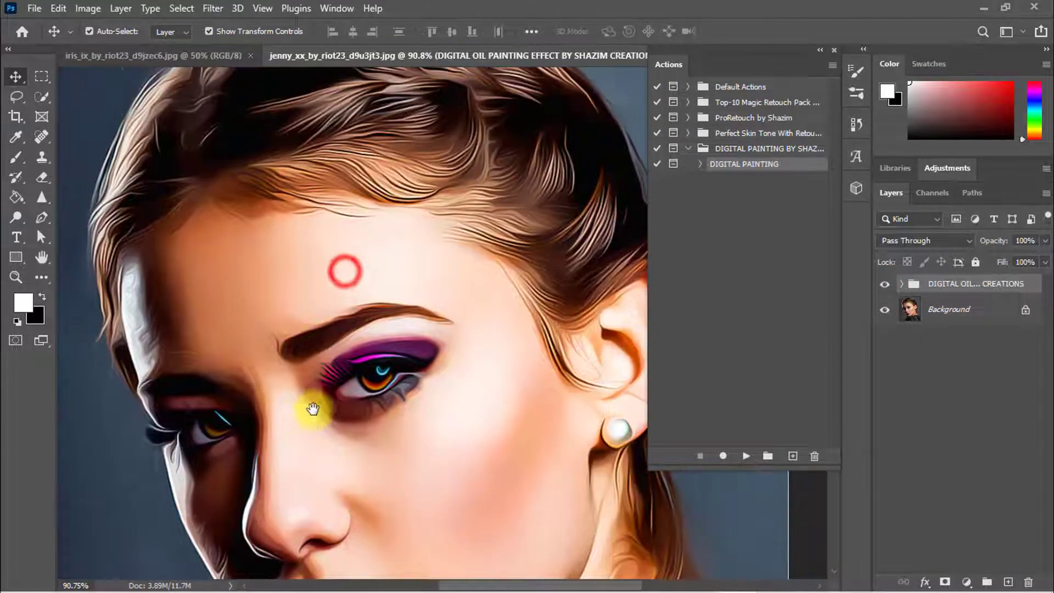
{"action": "left_click_drag", "start_coordinate": [378, 237], "coordinate": [395, 212]}
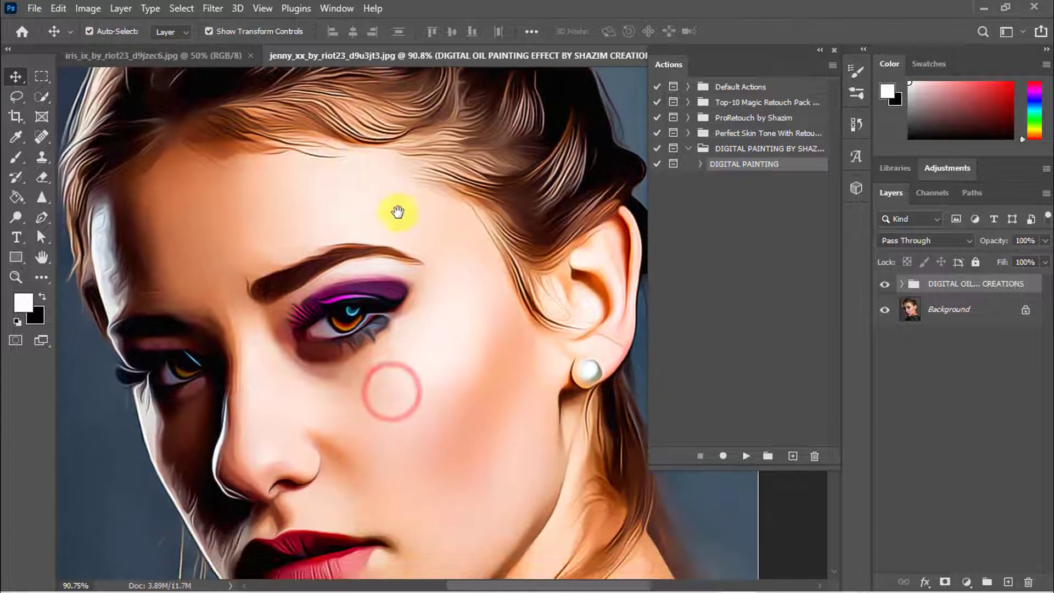
{"action": "left_click_drag", "start_coordinate": [393, 354], "coordinate": [391, 251]}
{"action": "left_click_drag", "start_coordinate": [365, 370], "coordinate": [406, 278]}
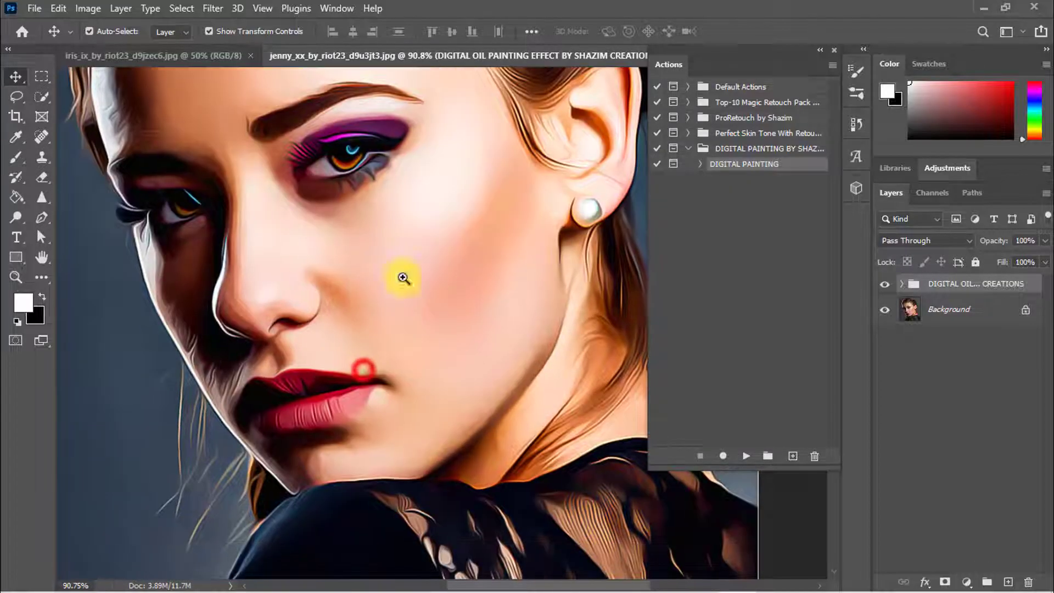
{"action": "left_click_drag", "start_coordinate": [423, 198], "coordinate": [402, 210]}
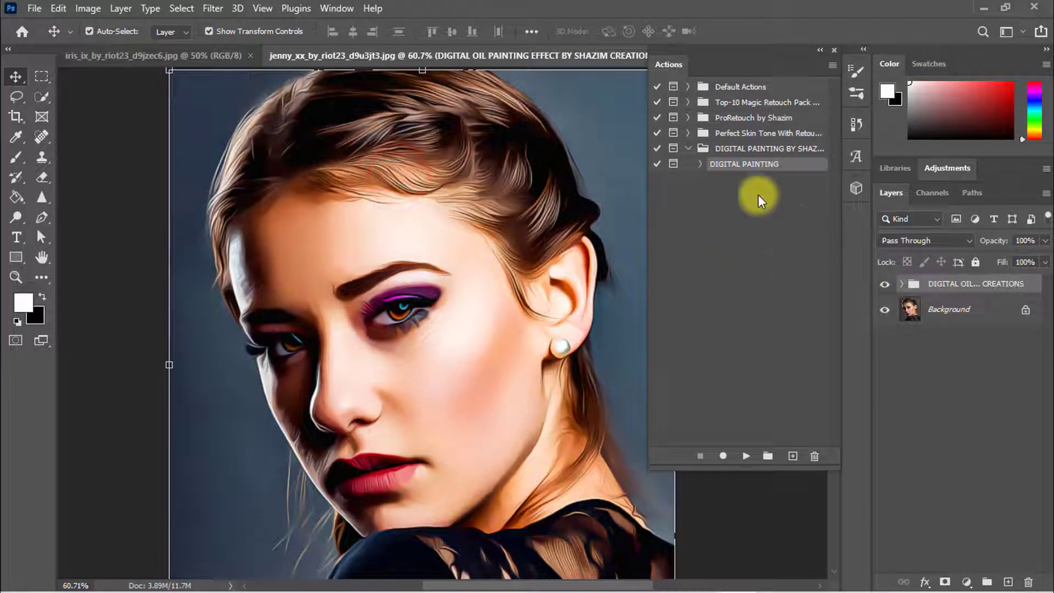
Apply the DIGITAL PAINTING action to the iris_ix portrait and continue past its message
{"action": "left_click", "coordinate": [189, 53]}
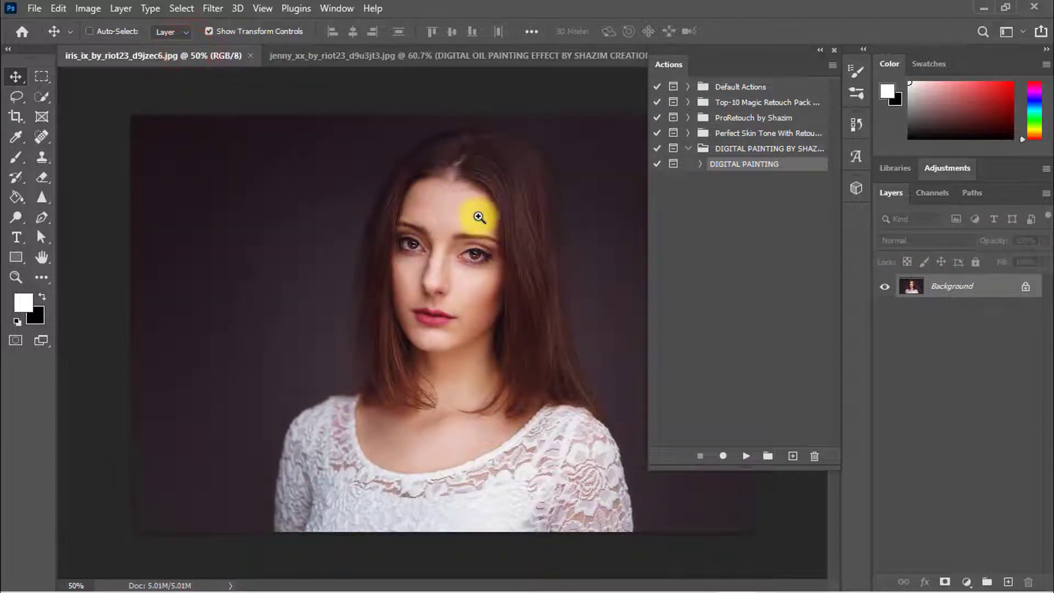
{"action": "scroll", "coordinate": [501, 222], "scroll_direction": "up", "scroll_amount": 3}
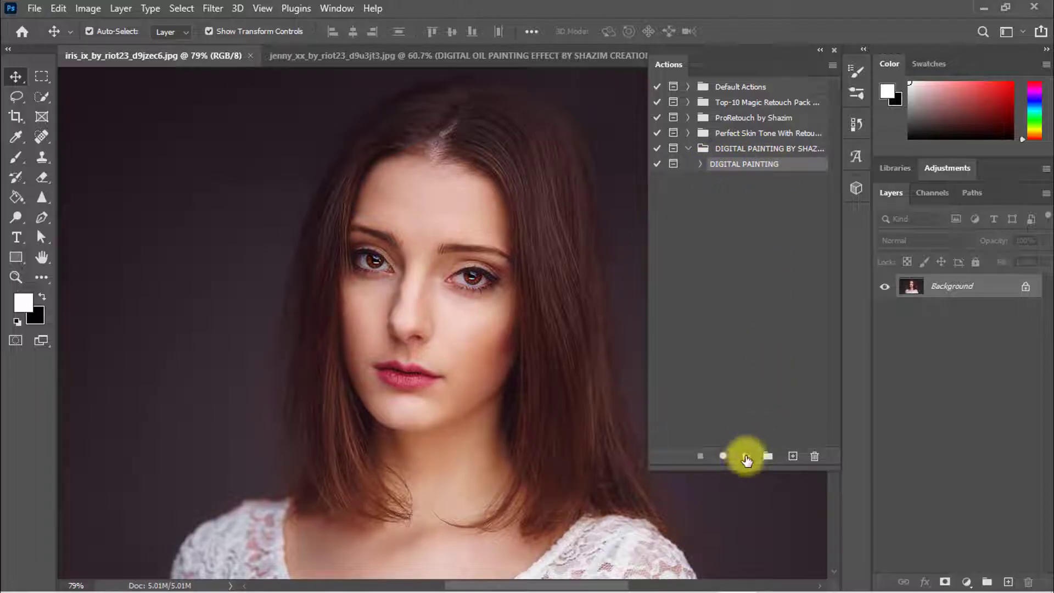
{"action": "left_click", "coordinate": [745, 457]}
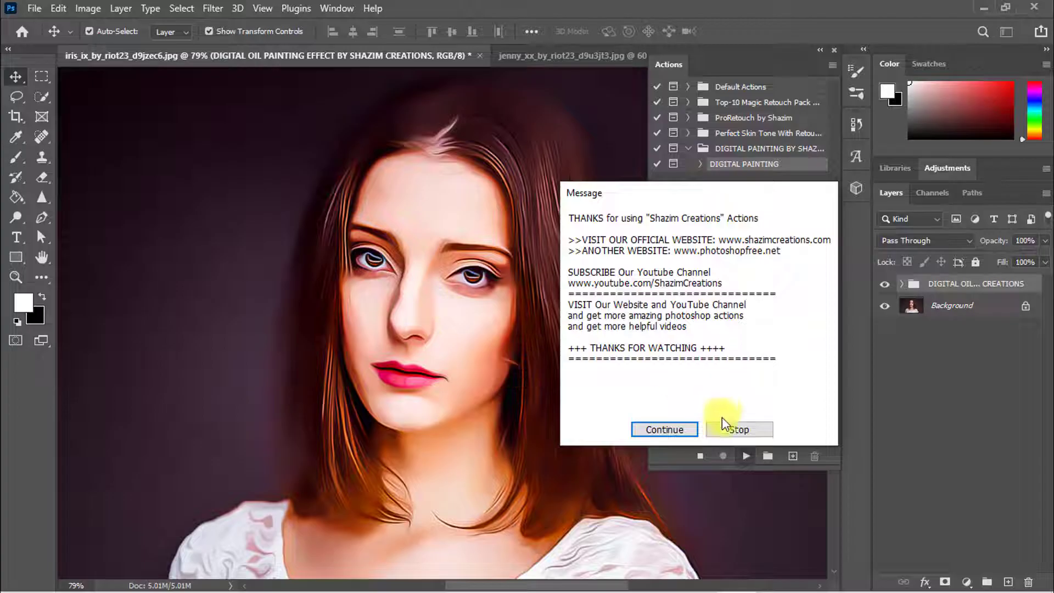
{"action": "left_click", "coordinate": [664, 429]}
{"action": "left_click_drag", "start_coordinate": [438, 316], "coordinate": [473, 306]}
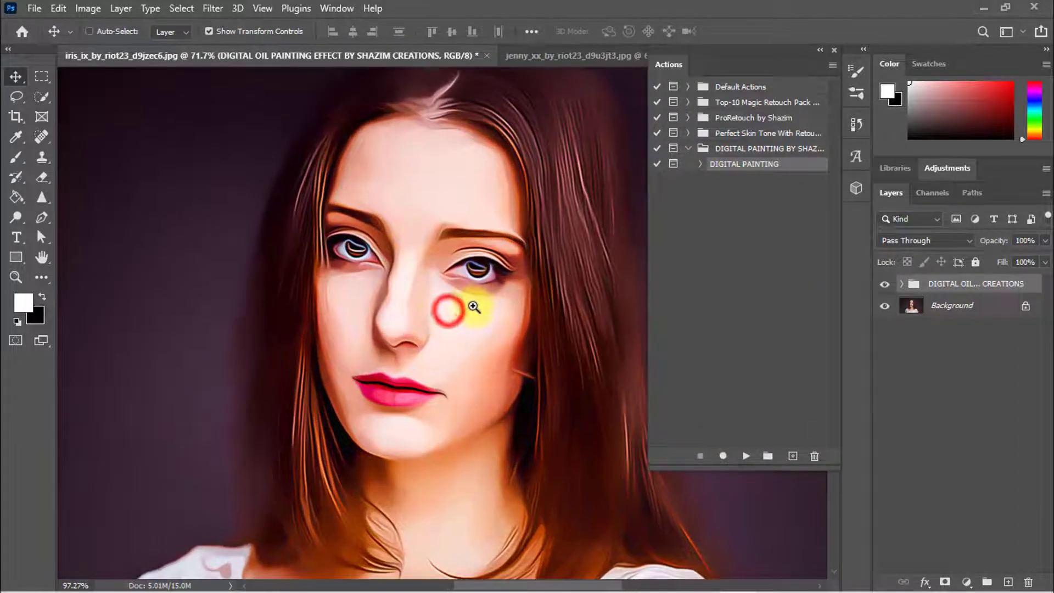
{"action": "left_click", "coordinate": [885, 284]}
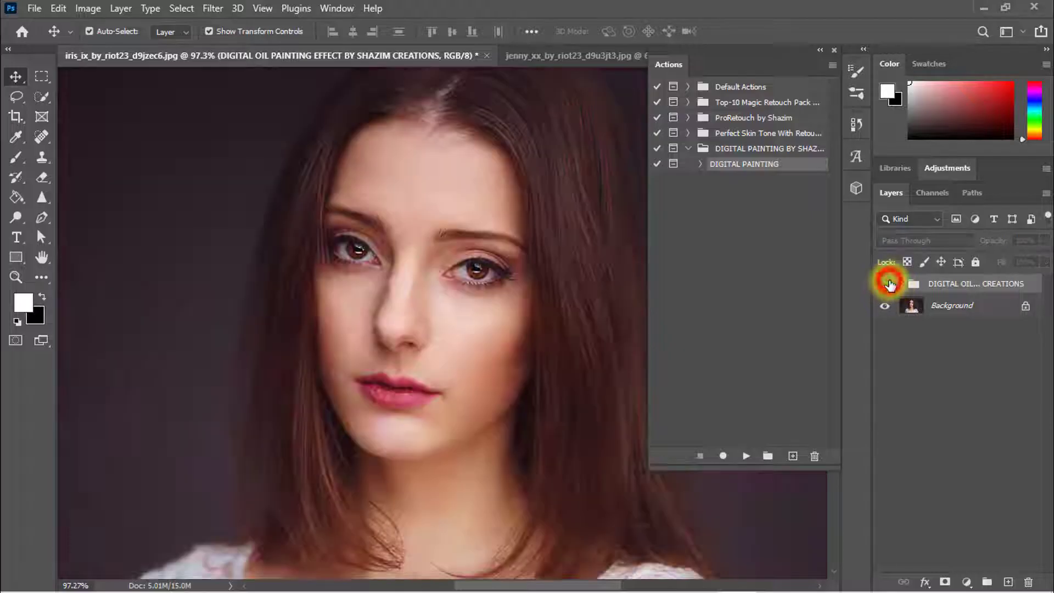
{"action": "left_click", "coordinate": [885, 284]}
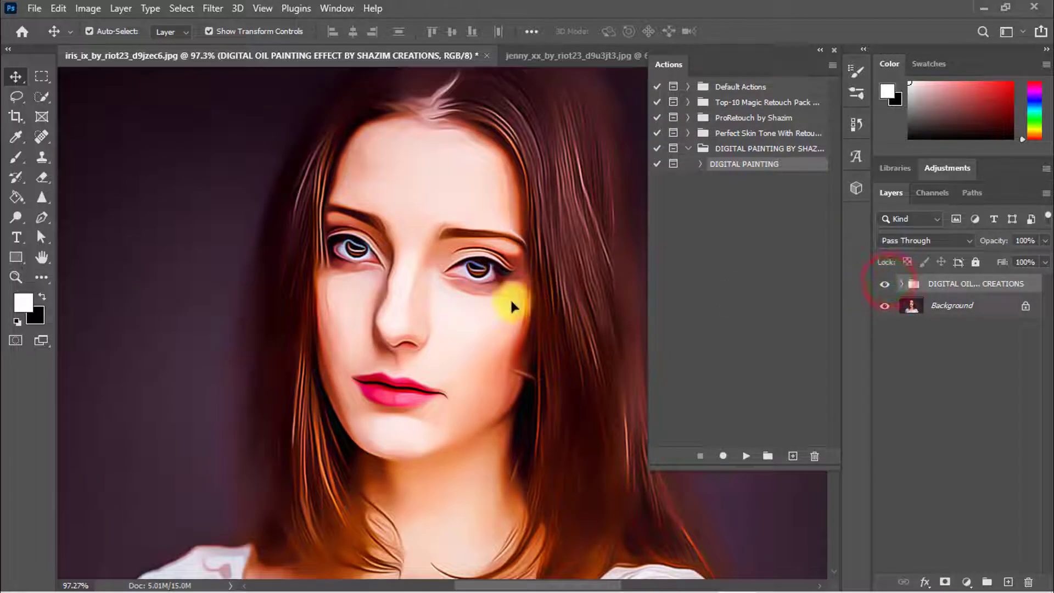
{"action": "left_click_drag", "start_coordinate": [467, 296], "coordinate": [435, 282]}
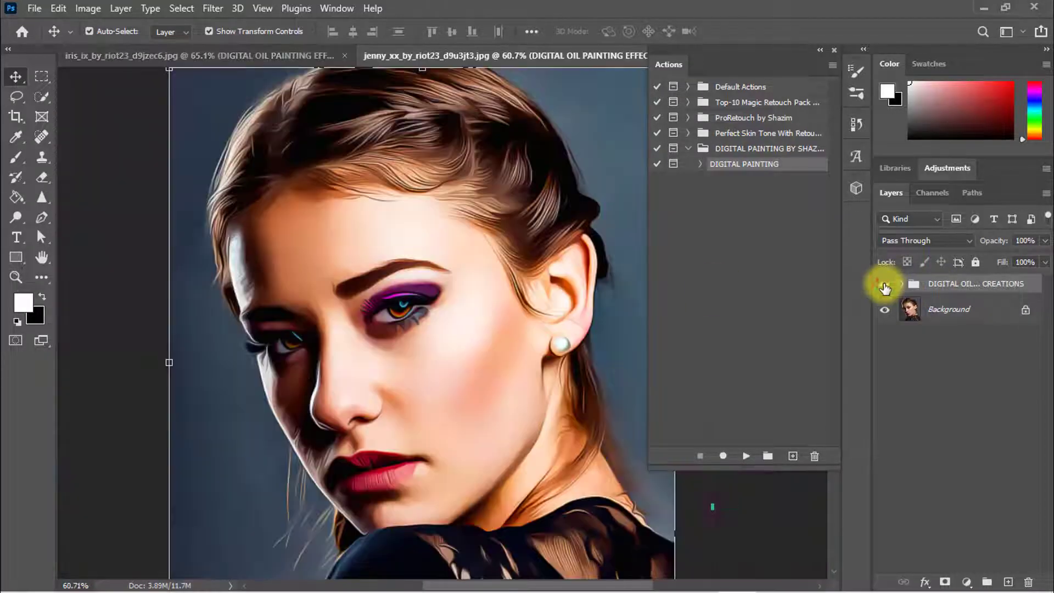
{"action": "left_click", "coordinate": [885, 284]}
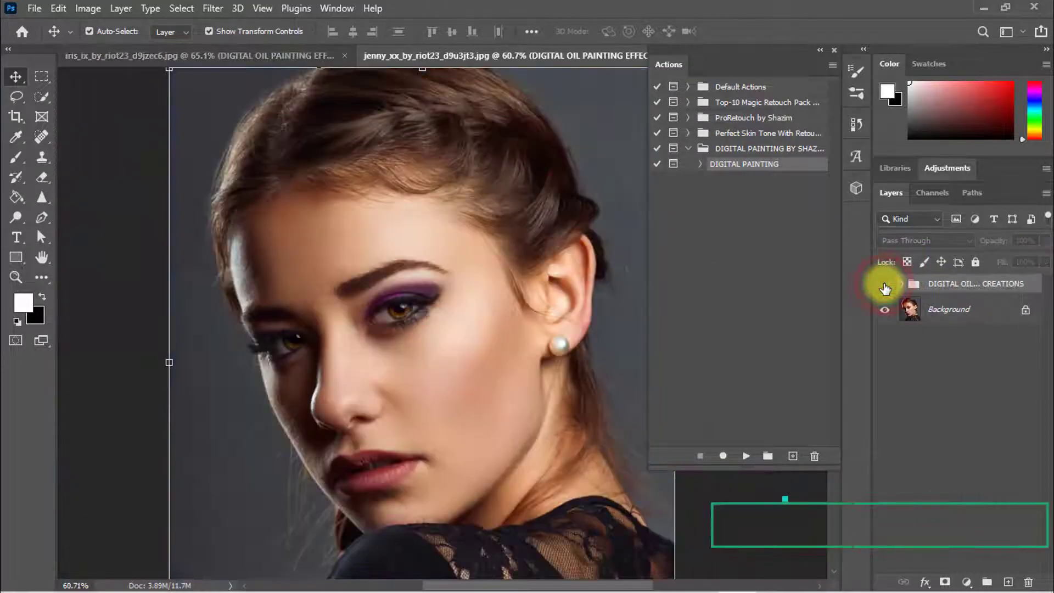
{"action": "left_click", "coordinate": [885, 284]}
{"action": "left_click", "coordinate": [228, 55]}
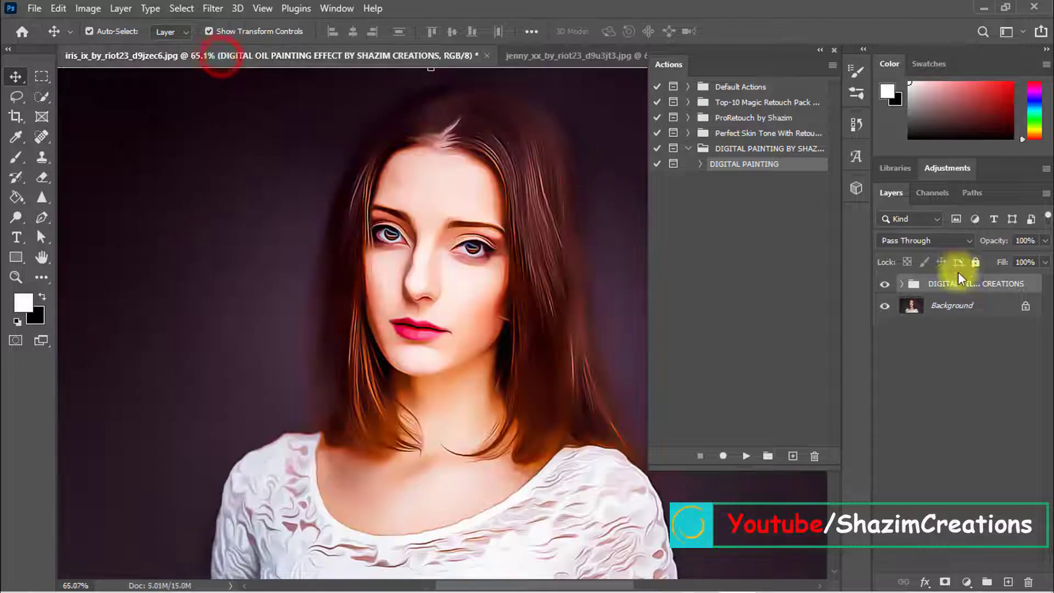
{"action": "left_click", "coordinate": [885, 284]}
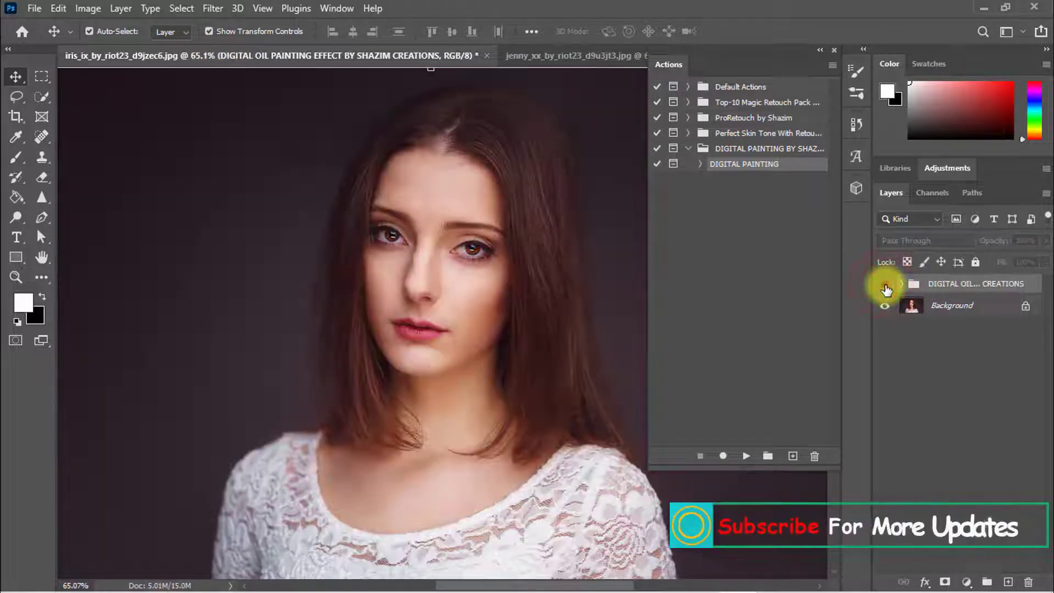
{"action": "left_click", "coordinate": [885, 284]}
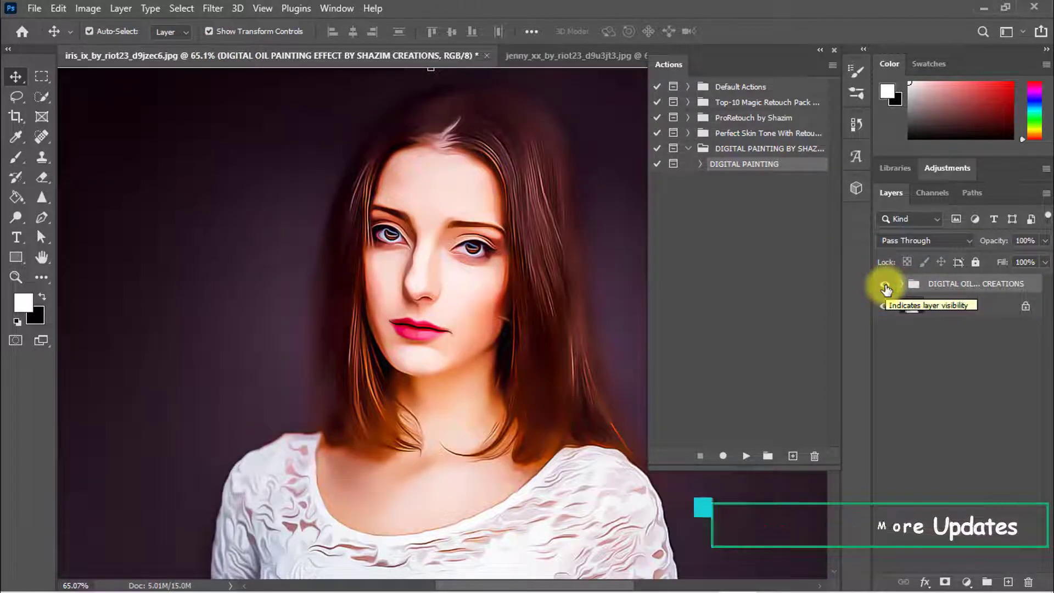
{"action": "left_click_drag", "start_coordinate": [457, 244], "coordinate": [492, 245]}
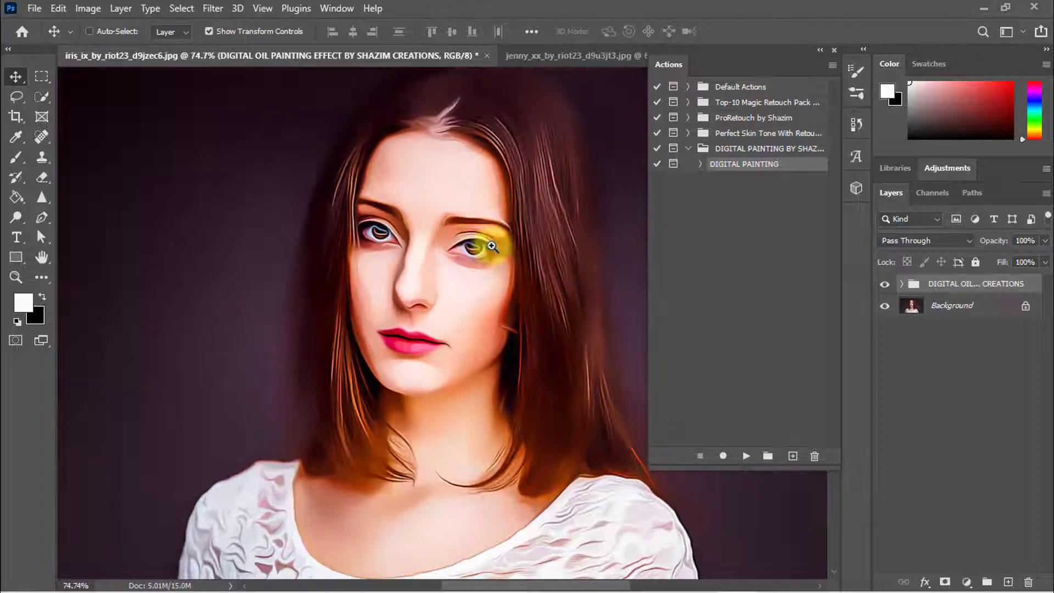